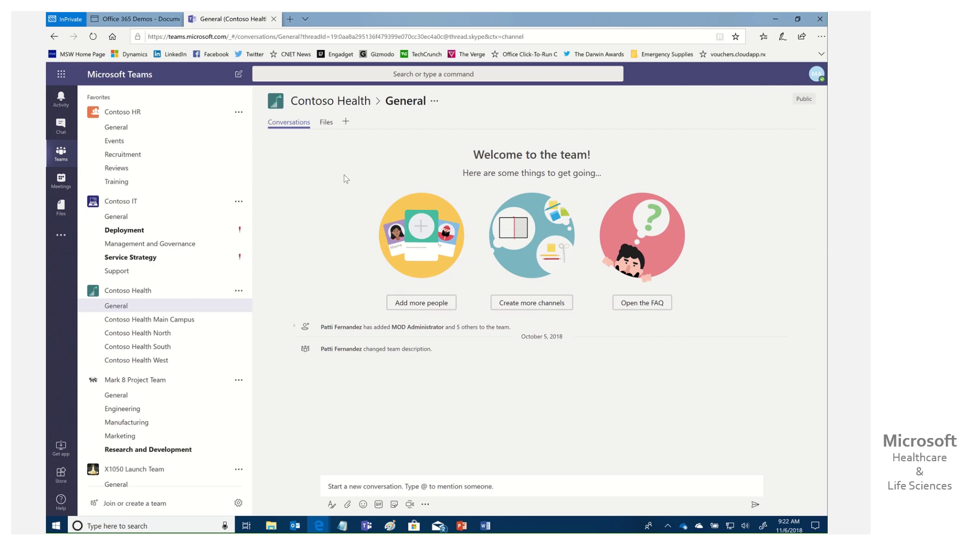
# Step: Open the General channel's files in SharePoint and compare the Documents library's folders with the Contoso Health channels in Teams
pyautogui.click(327, 122)
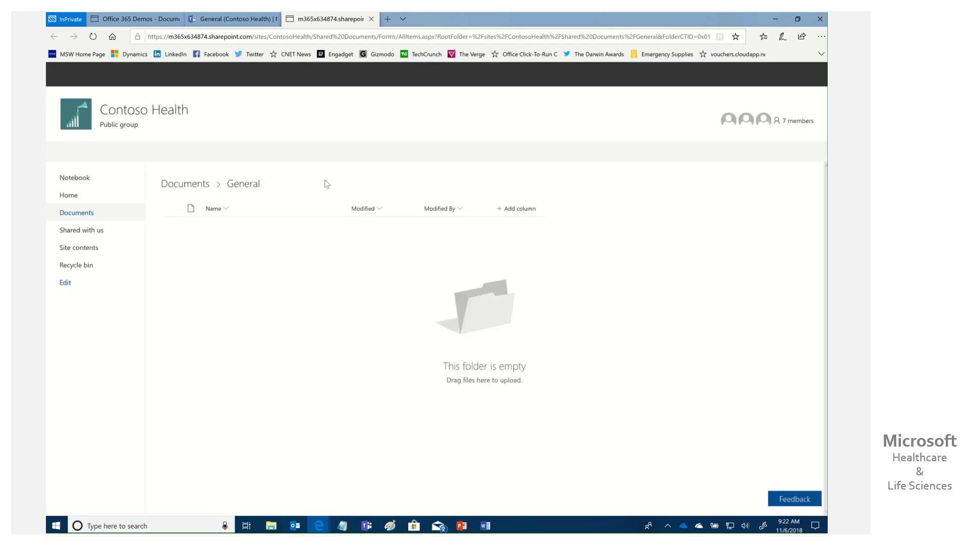
pyautogui.click(186, 184)
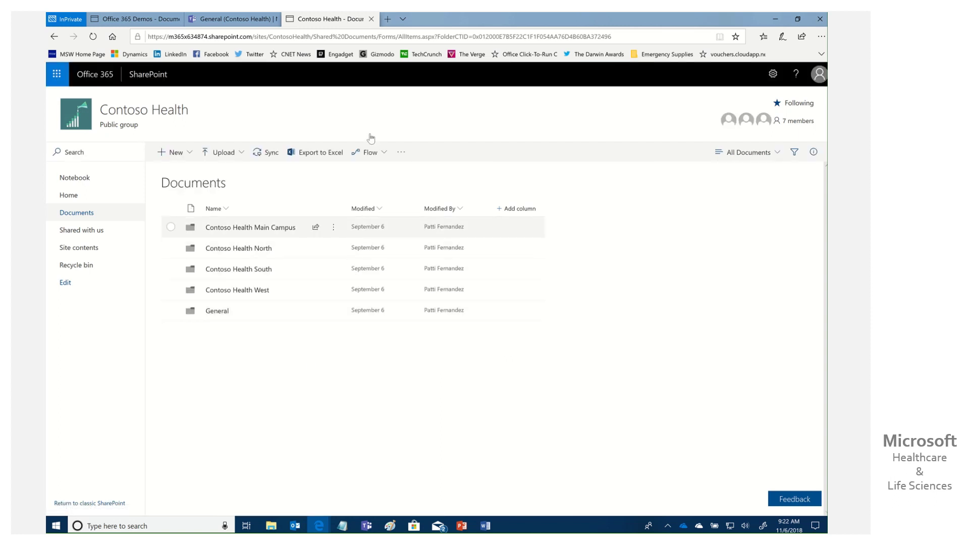
pyautogui.click(248, 20)
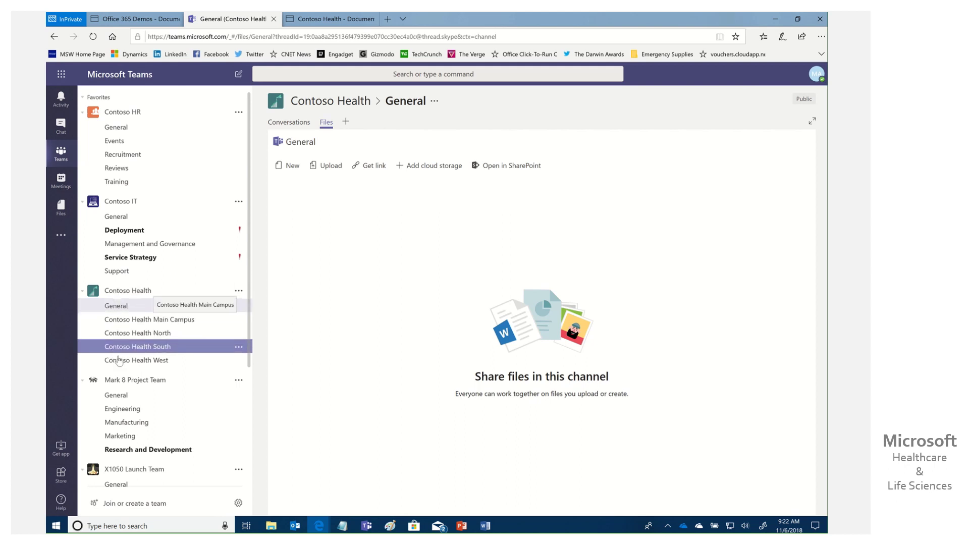
pyautogui.click(323, 19)
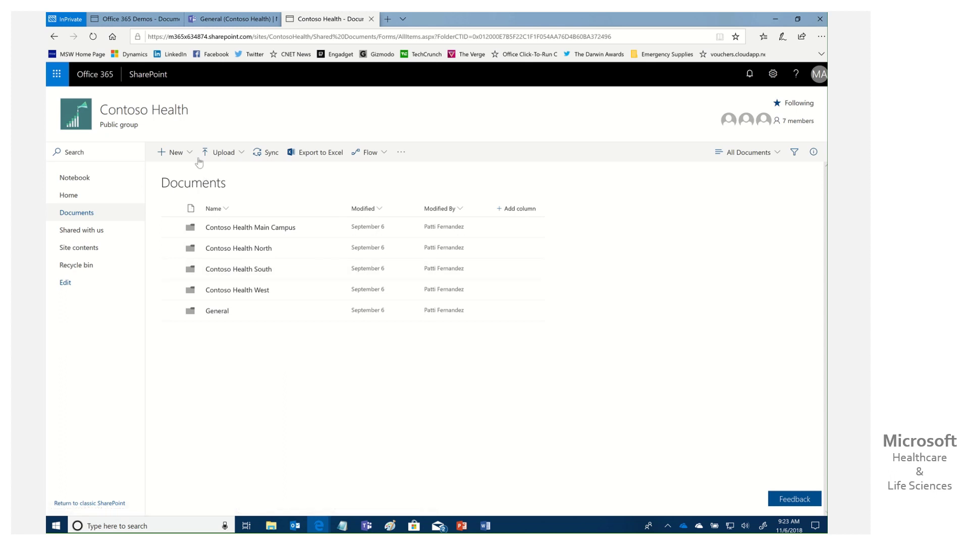
# Step: Create a folder named Demo Folder in the root of the Contoso Health Documents library
pyautogui.click(174, 153)
pyautogui.click(175, 172)
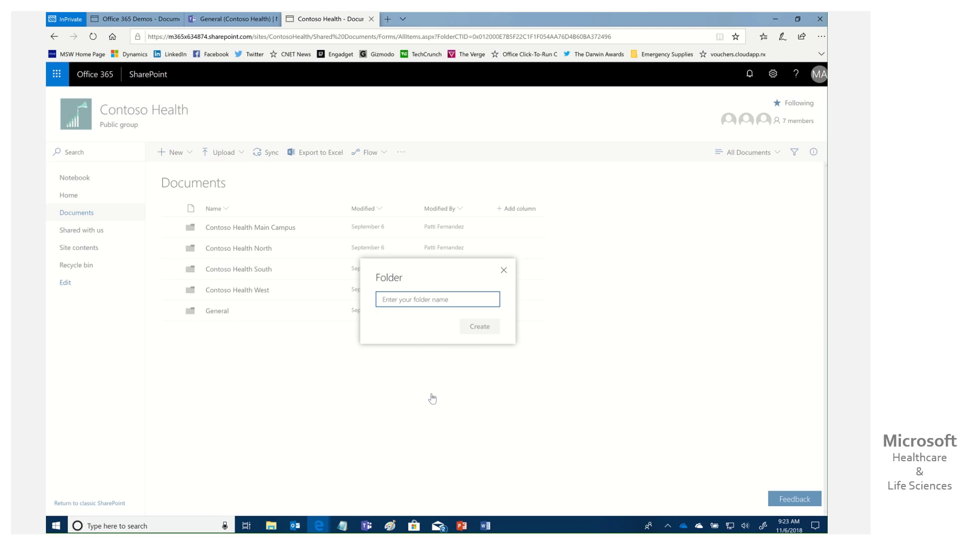
pyautogui.write('Demo ')
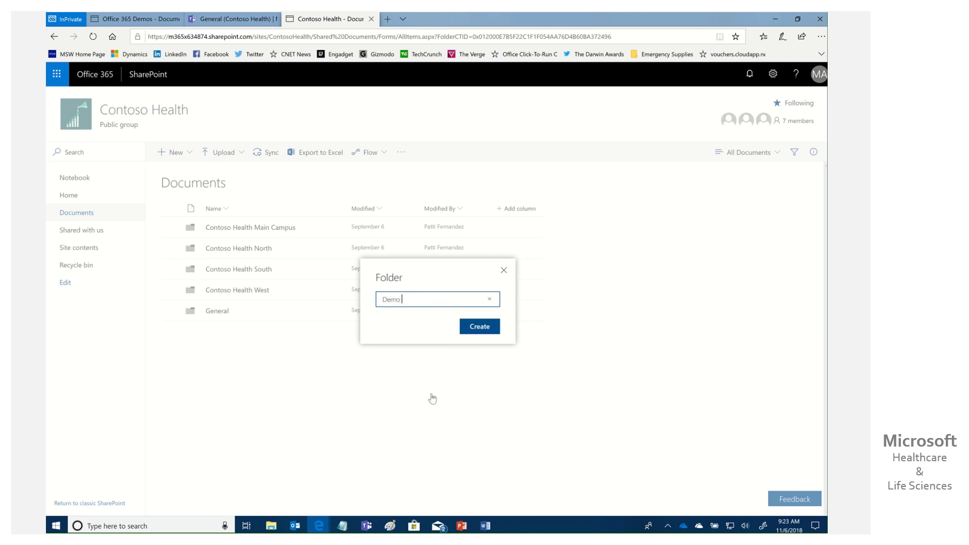
pyautogui.write('Folder')
pyautogui.click(479, 326)
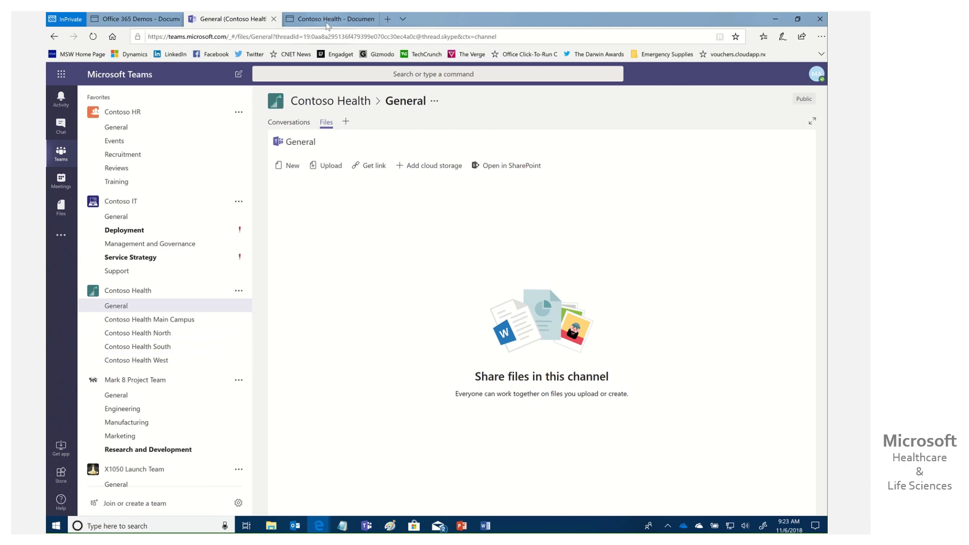
# Step: Create a Word document inside Demo Folder in SharePoint, enter a line of random filler text, and return to the folder
pyautogui.click(329, 21)
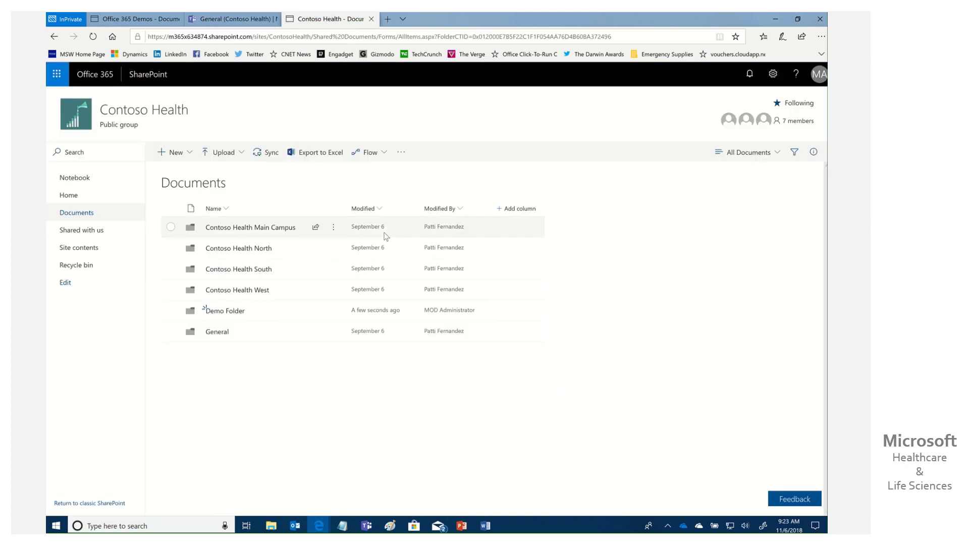
pyautogui.click(231, 311)
pyautogui.click(174, 152)
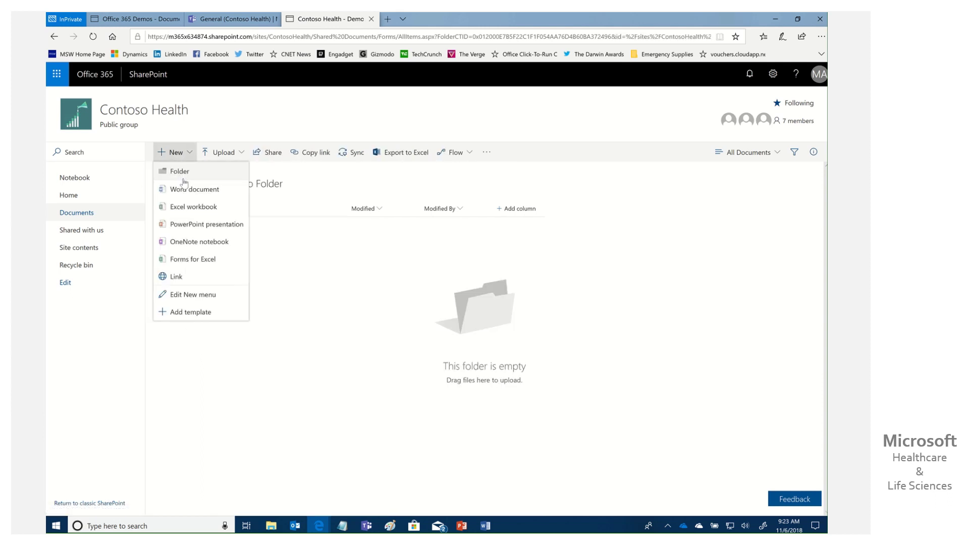
pyautogui.click(385, 348)
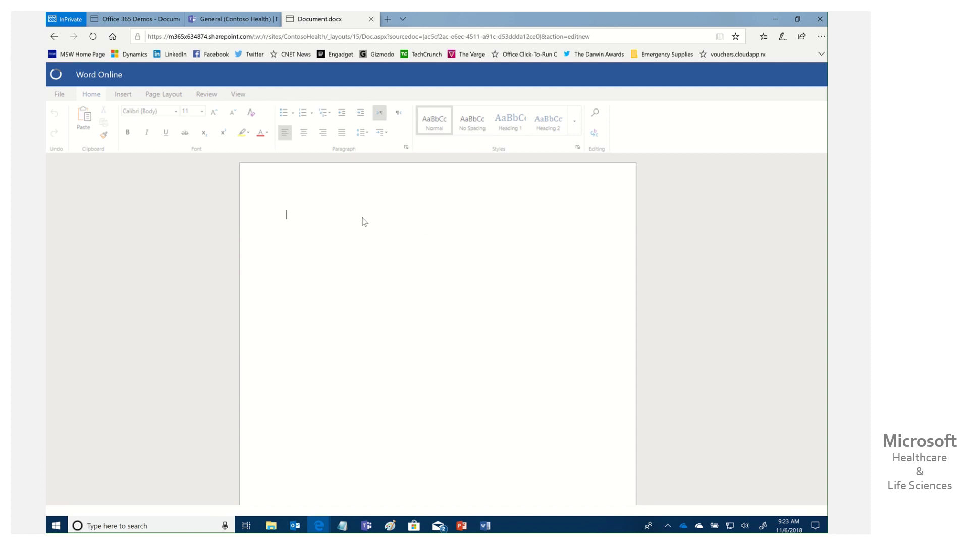
pyautogui.write('safsdgsdgsdgsdgdfghfghfghfghfghfghfghfghfghfh')
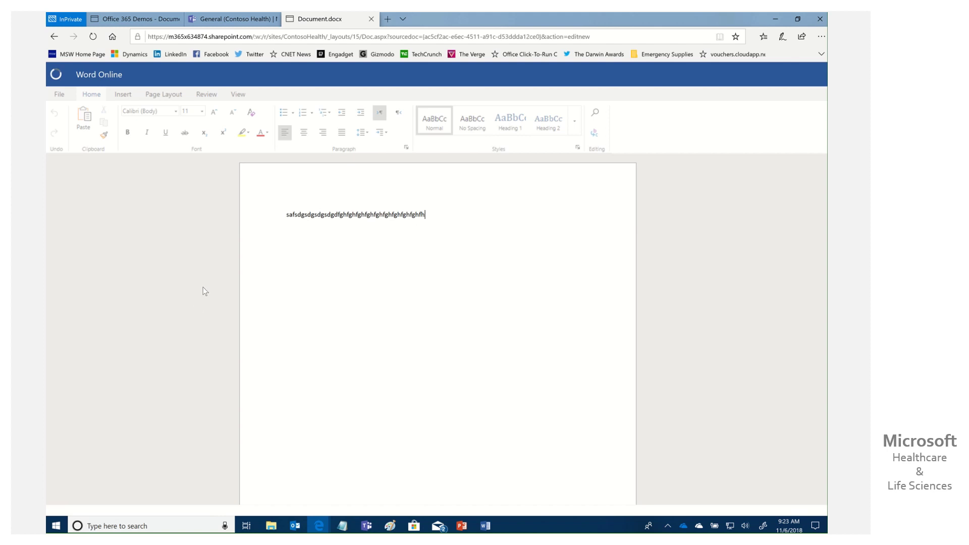
pyautogui.click(287, 216)
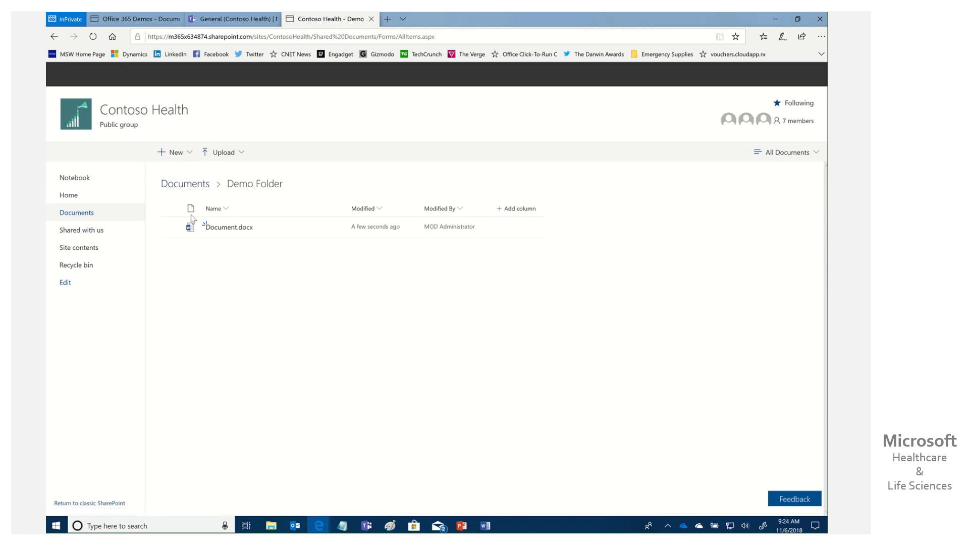
# Step: Return to the Documents library root and compare its folders with the Contoso Health team's channels in Teams
pyautogui.click(185, 185)
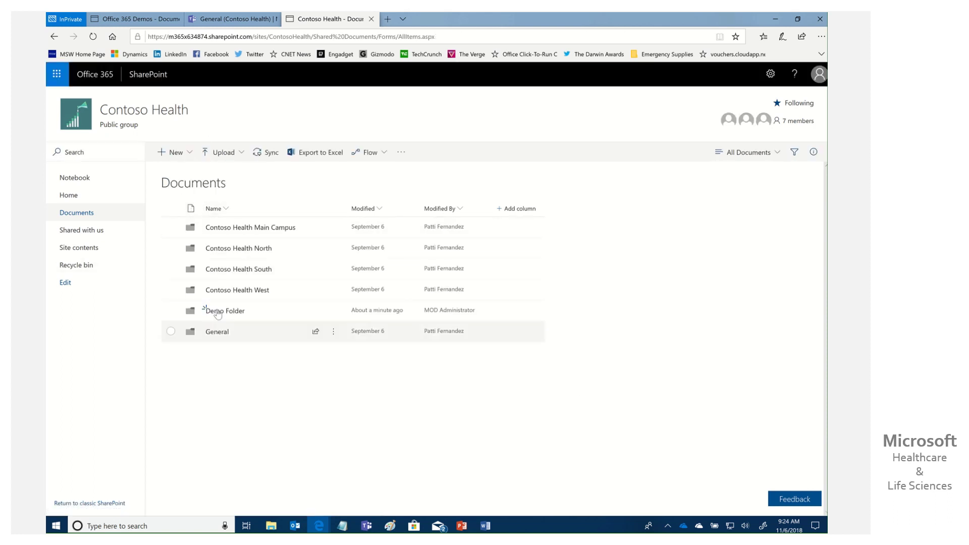
pyautogui.click(232, 18)
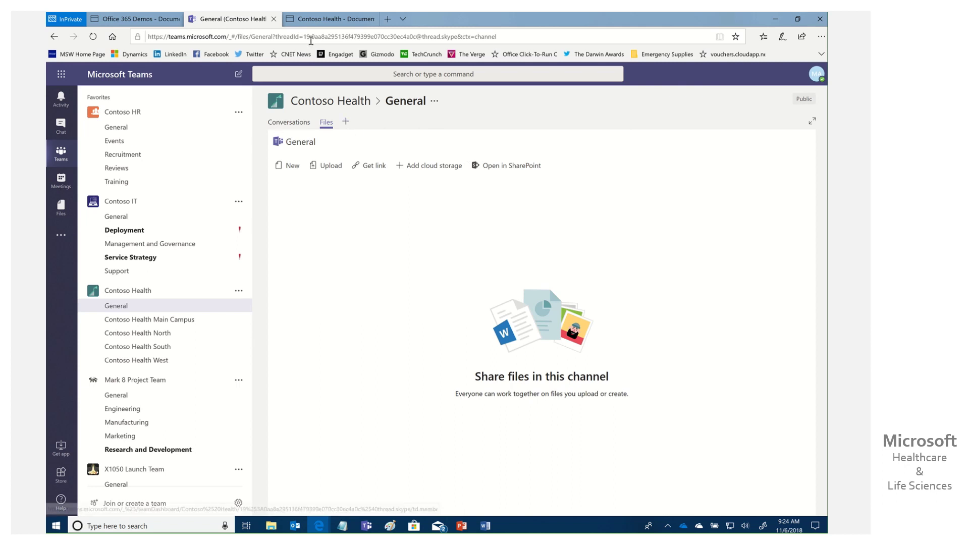
pyautogui.click(327, 20)
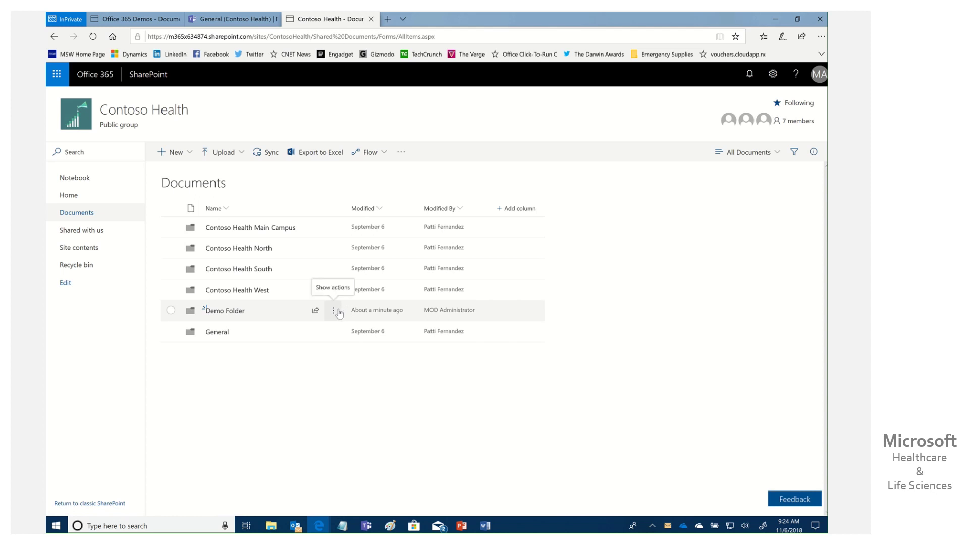
# Step: Move Demo Folder into the General folder of the current library
pyautogui.click(338, 313)
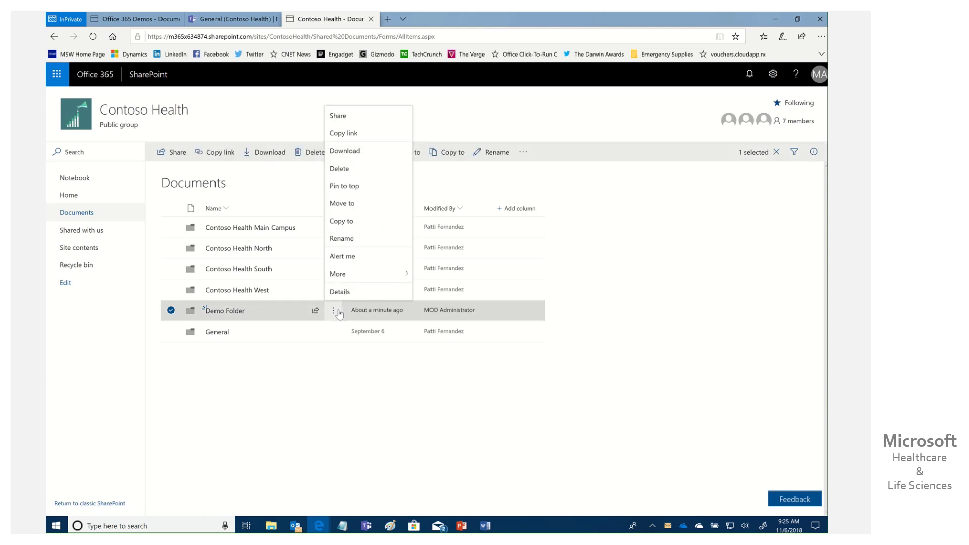
pyautogui.click(354, 204)
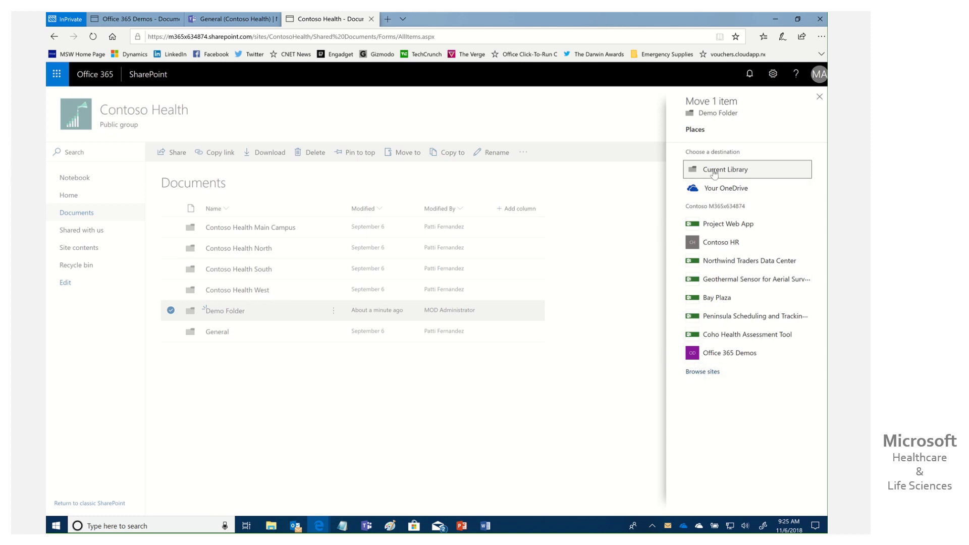
pyautogui.click(714, 171)
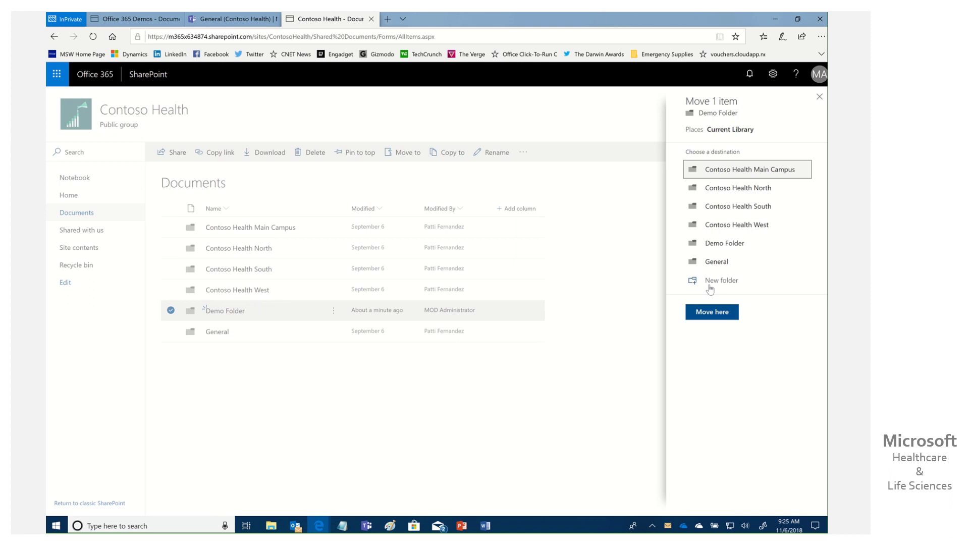
pyautogui.click(719, 262)
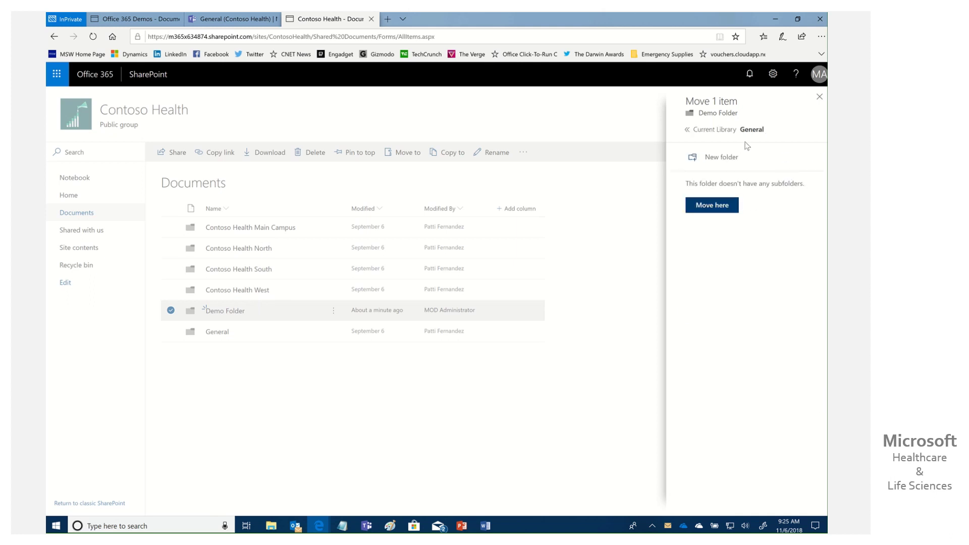
pyautogui.click(710, 207)
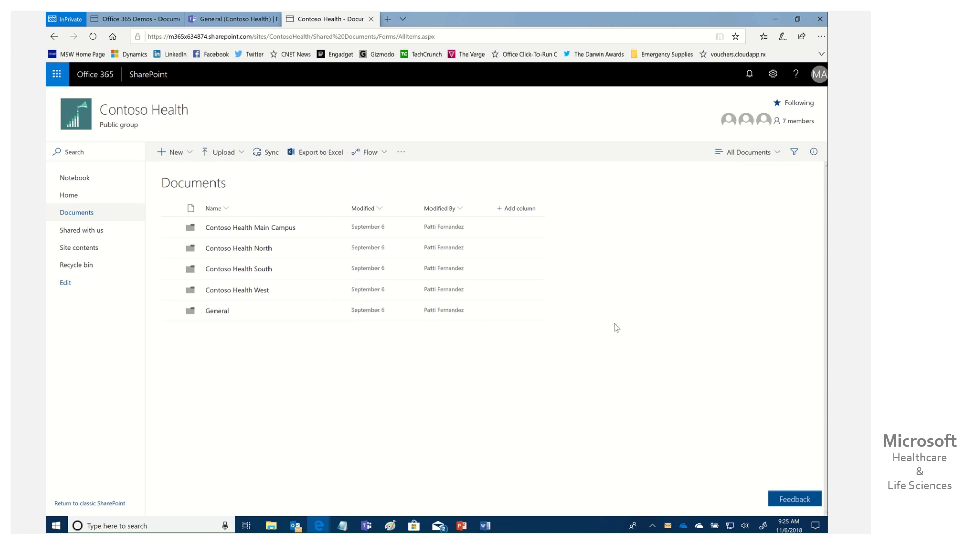
# Step: Check the General folder in SharePoint, then reload the General channel's files in Teams and open Demo Folder there
pyautogui.click(218, 311)
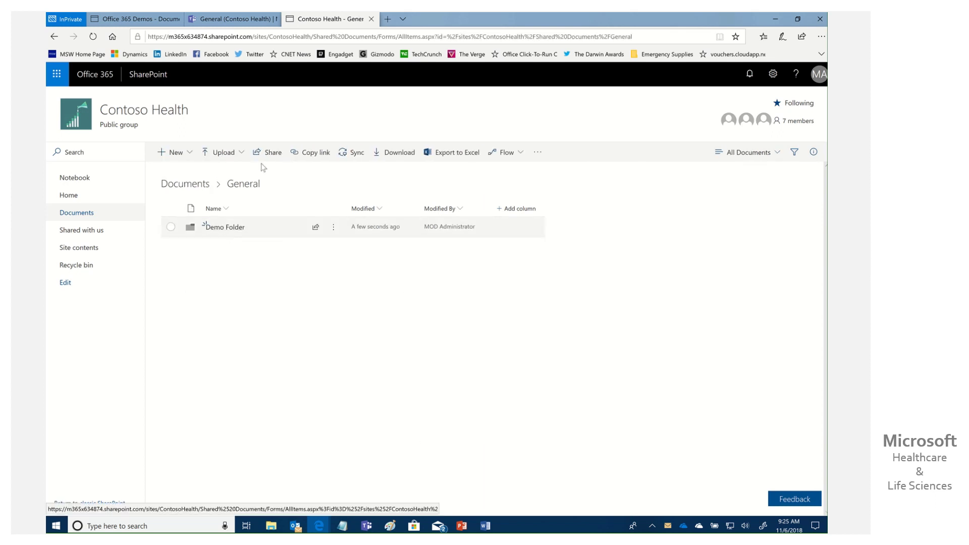
pyautogui.click(222, 18)
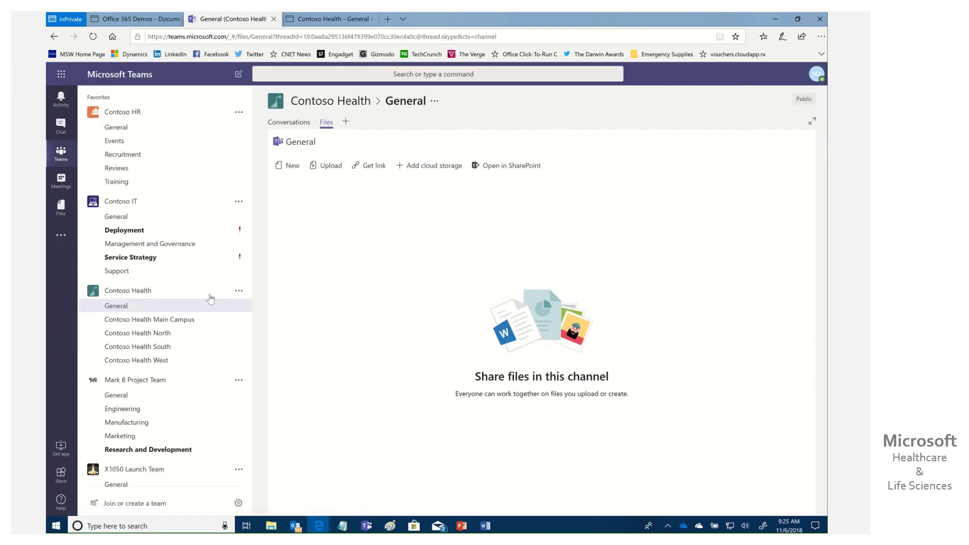
pyautogui.click(160, 320)
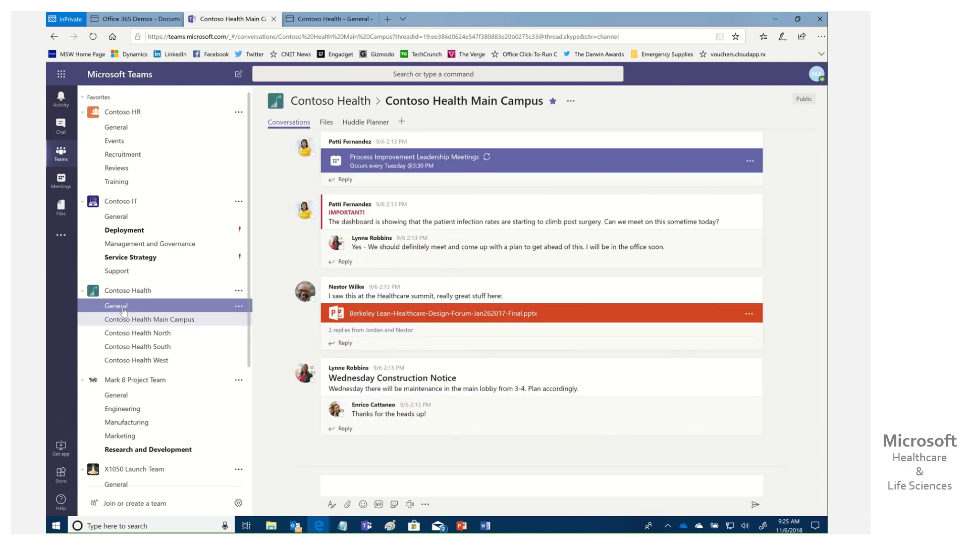
pyautogui.click(130, 305)
pyautogui.click(328, 124)
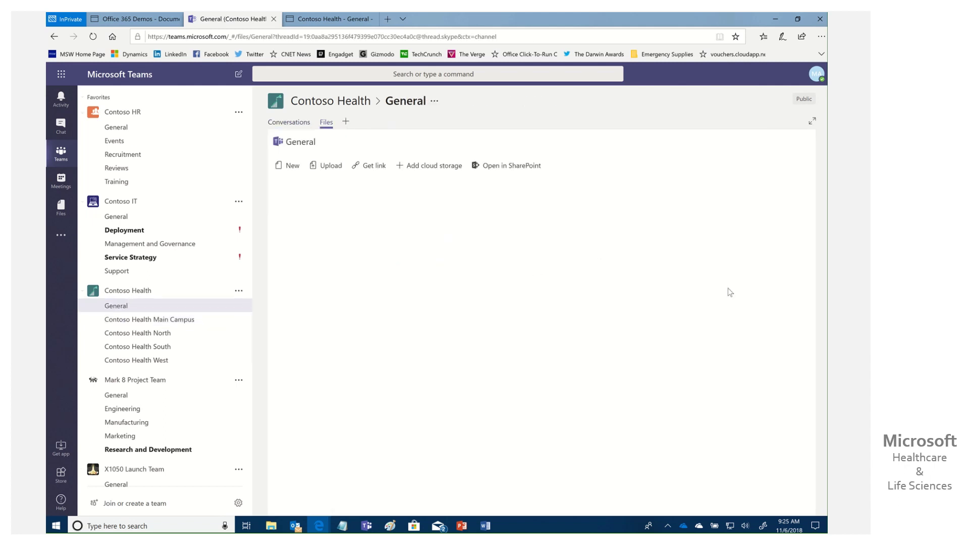
pyautogui.click(359, 214)
pyautogui.click(360, 213)
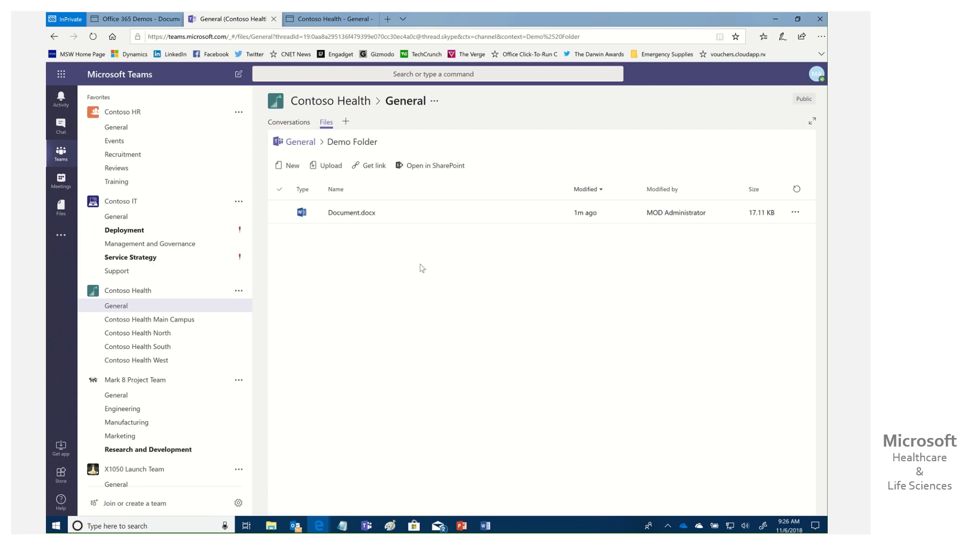
# Step: Switch to the Office 365 Demos SharePoint site, view the CAS folder's files, and return to the Documents library root
pyautogui.click(115, 19)
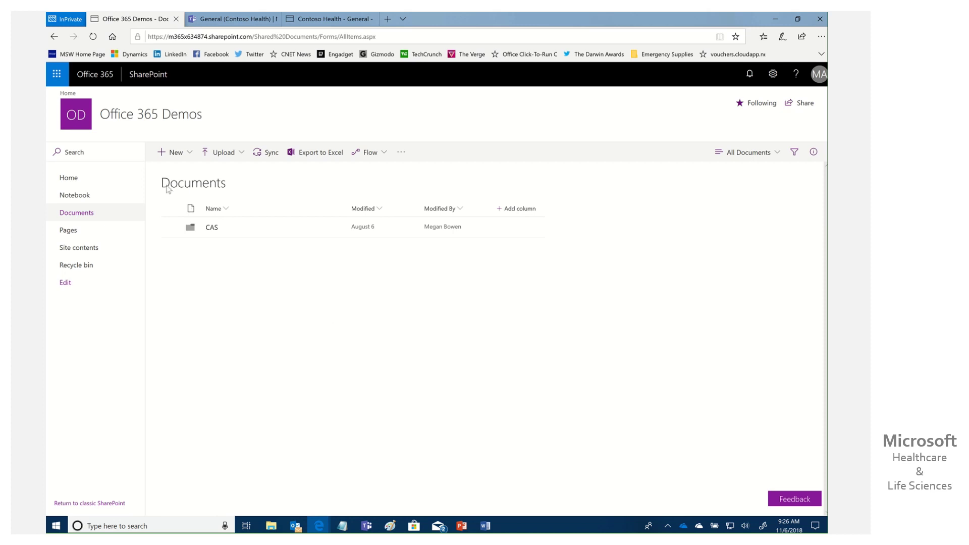
pyautogui.click(208, 228)
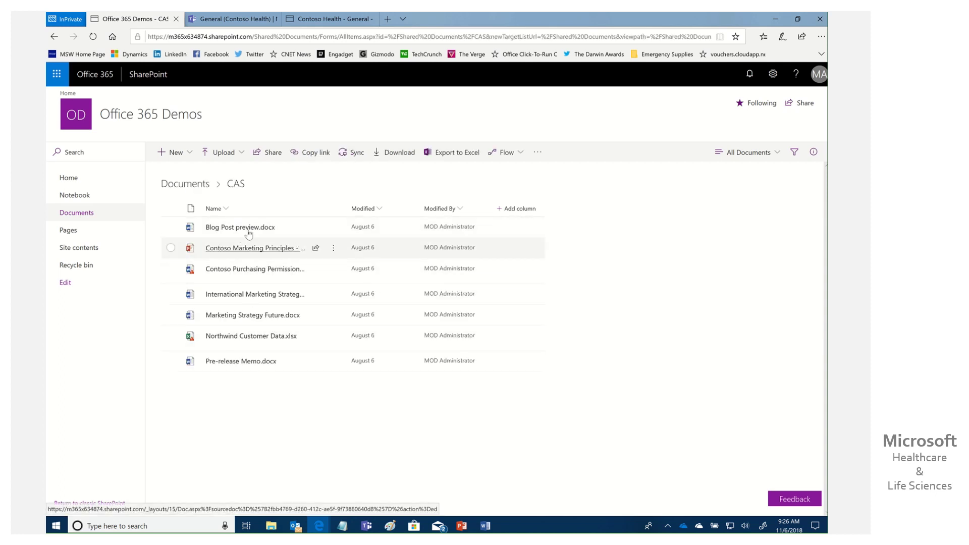
pyautogui.click(94, 217)
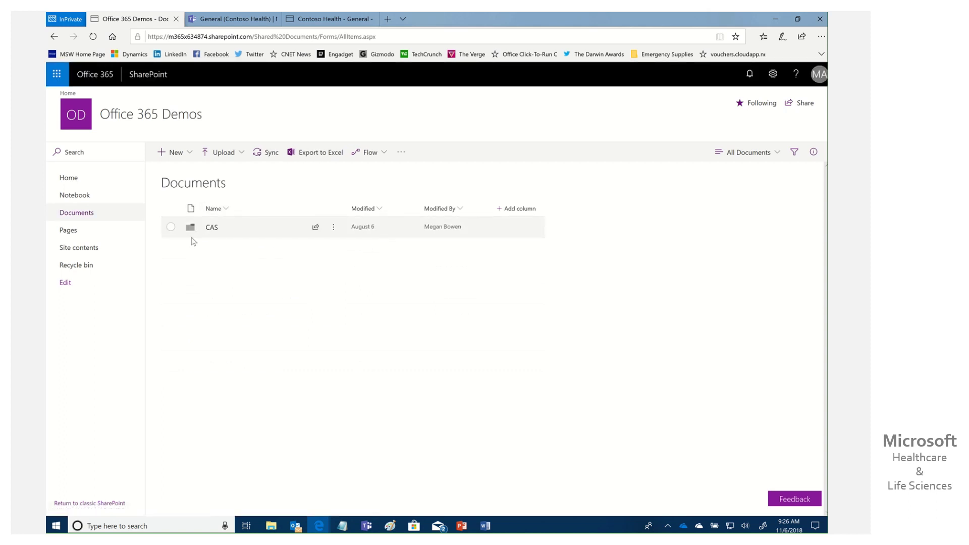
pyautogui.click(335, 230)
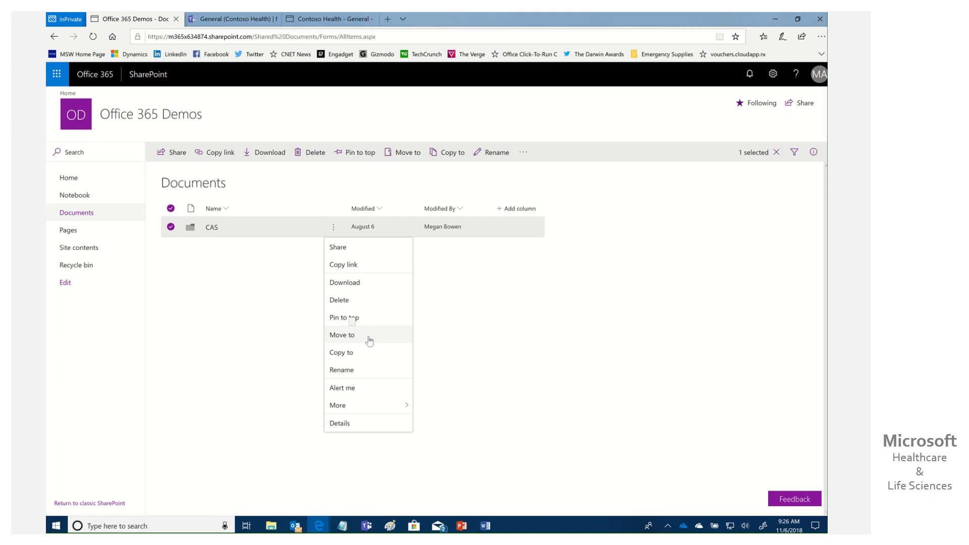
pyautogui.click(370, 341)
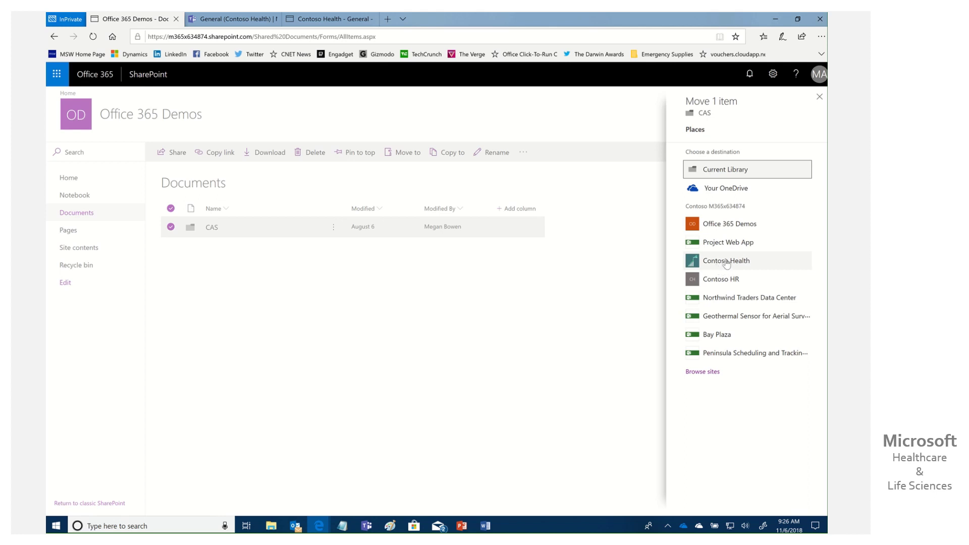
pyautogui.click(726, 262)
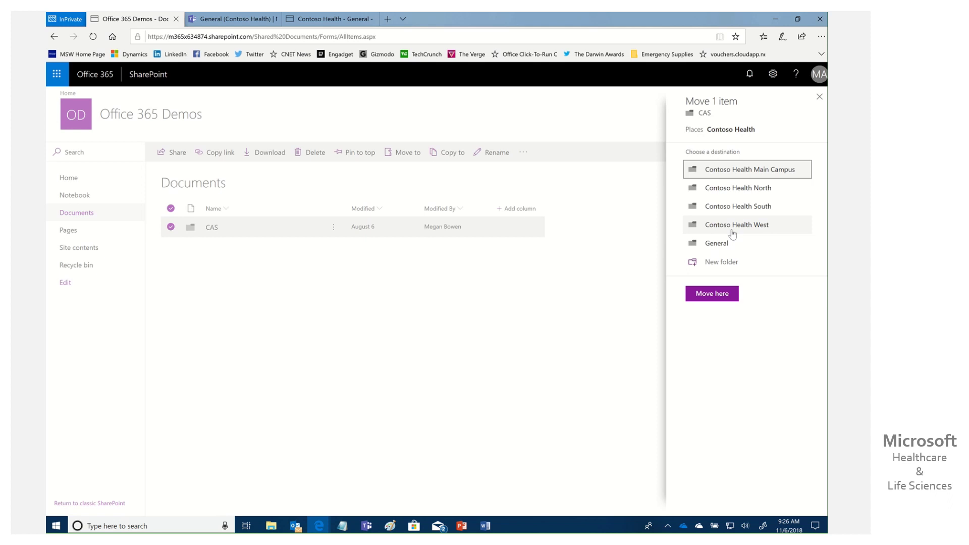
pyautogui.click(819, 97)
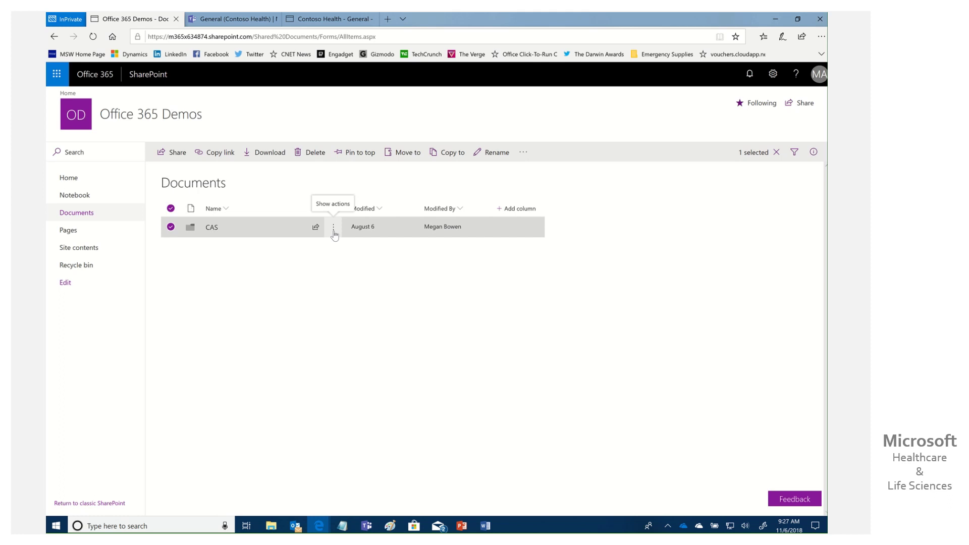
# Step: Copy the CAS folder into the Contoso Health North folder of the Contoso Health site and check the copy progress
pyautogui.click(334, 230)
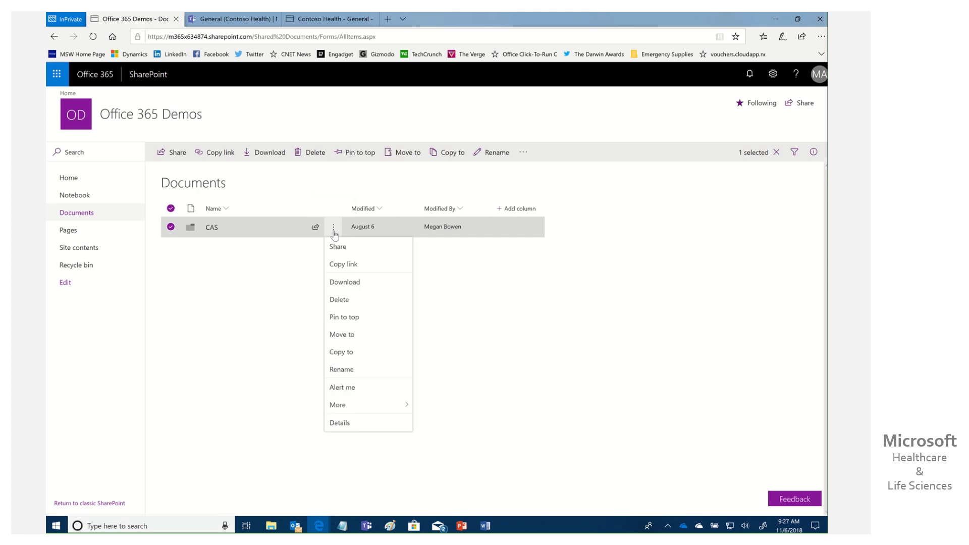
pyautogui.click(342, 352)
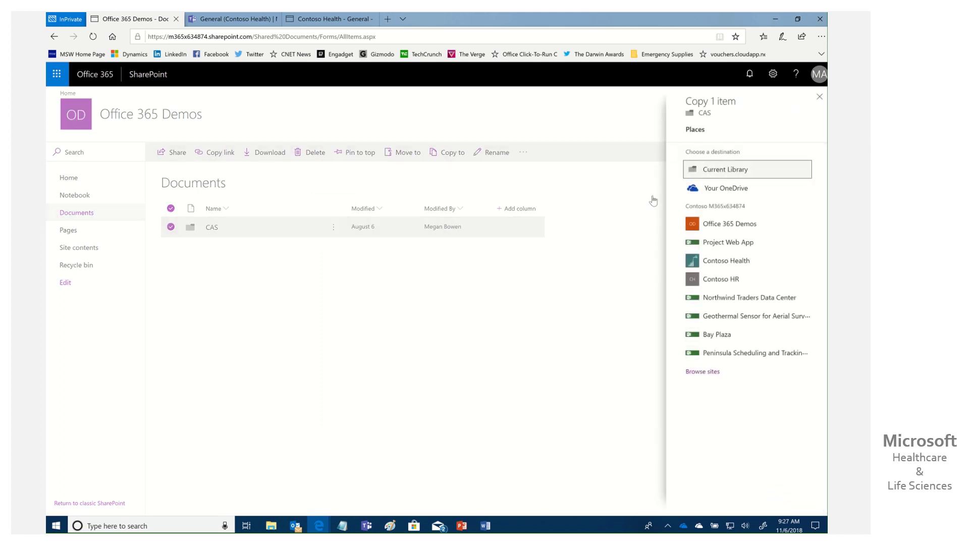
pyautogui.click(732, 261)
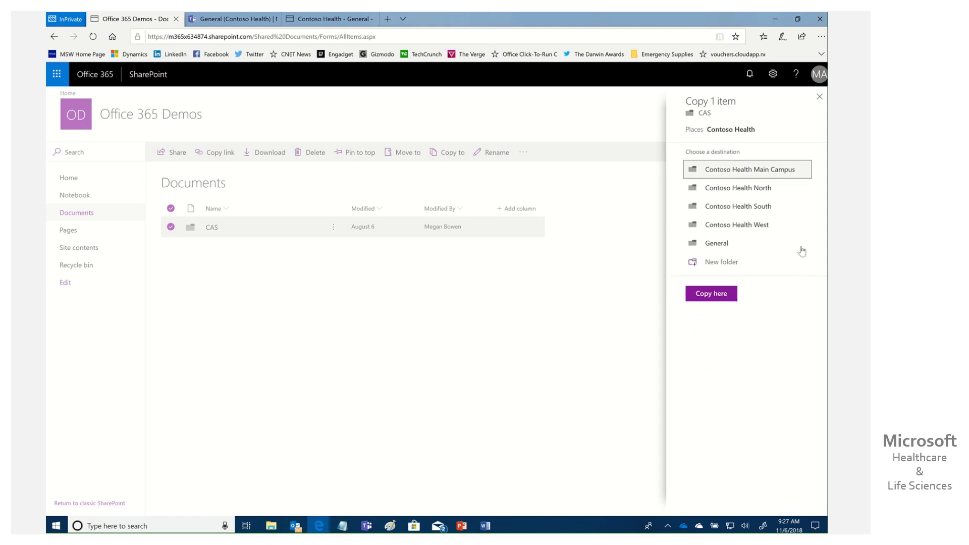
pyautogui.click(746, 191)
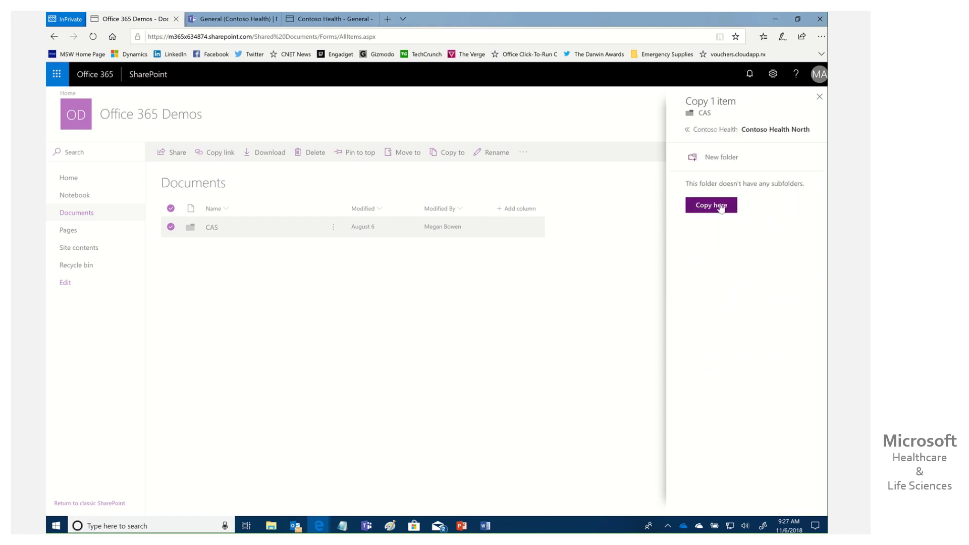
pyautogui.click(720, 207)
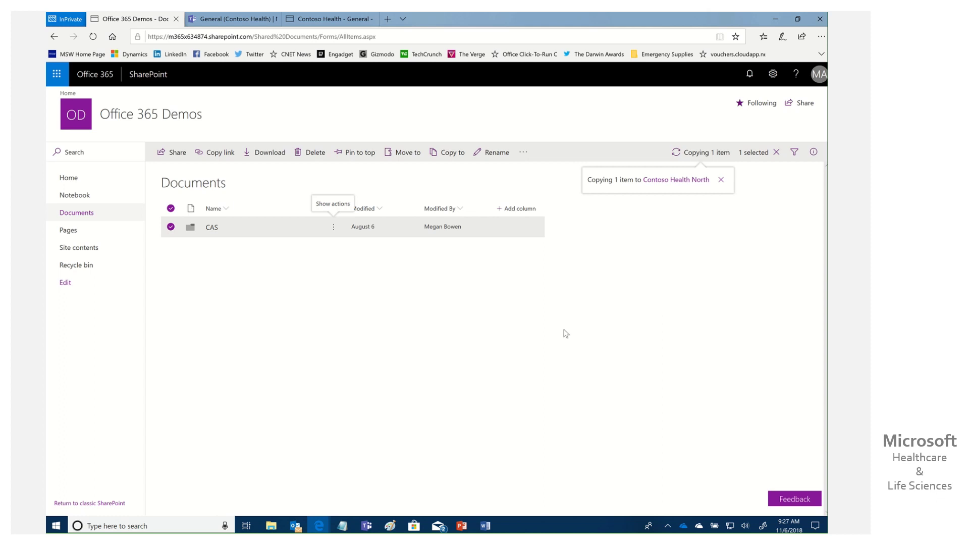
pyautogui.click(545, 337)
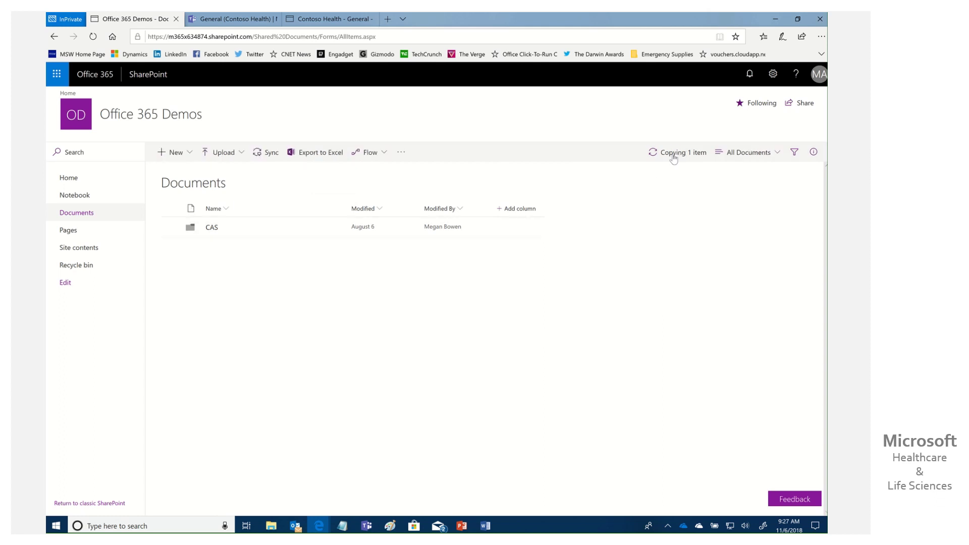
pyautogui.click(655, 158)
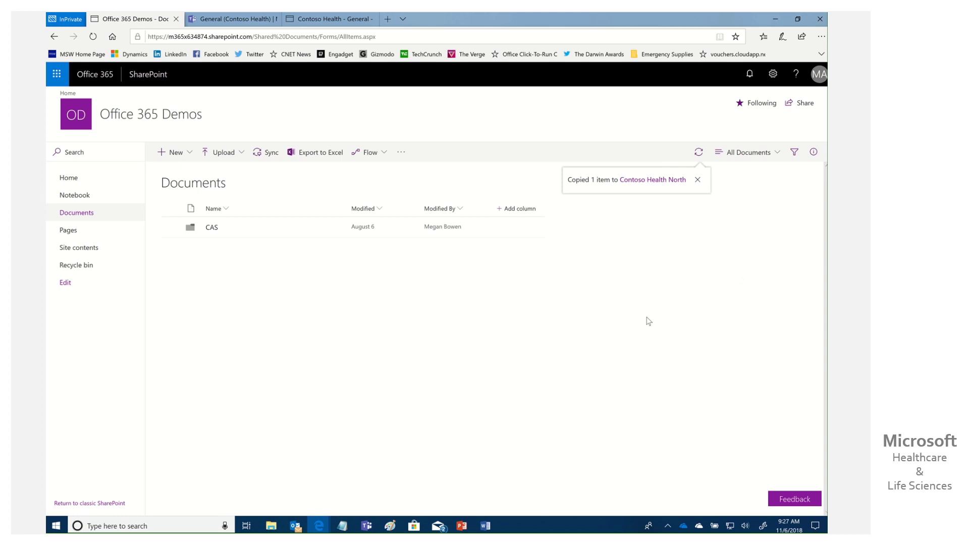
pyautogui.click(647, 340)
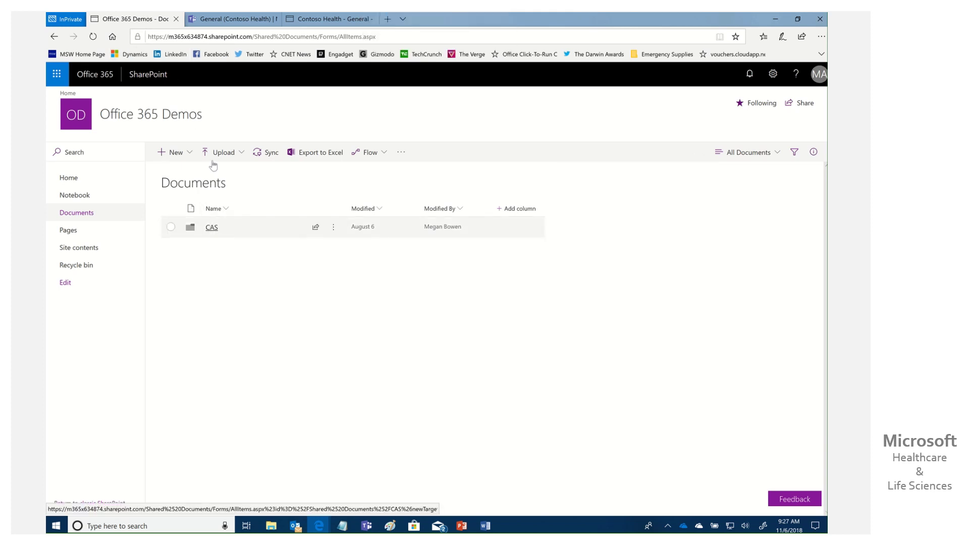
# Step: Switch to Teams and view the files of the Contoso Health West and Contoso Health South channels
pyautogui.click(234, 22)
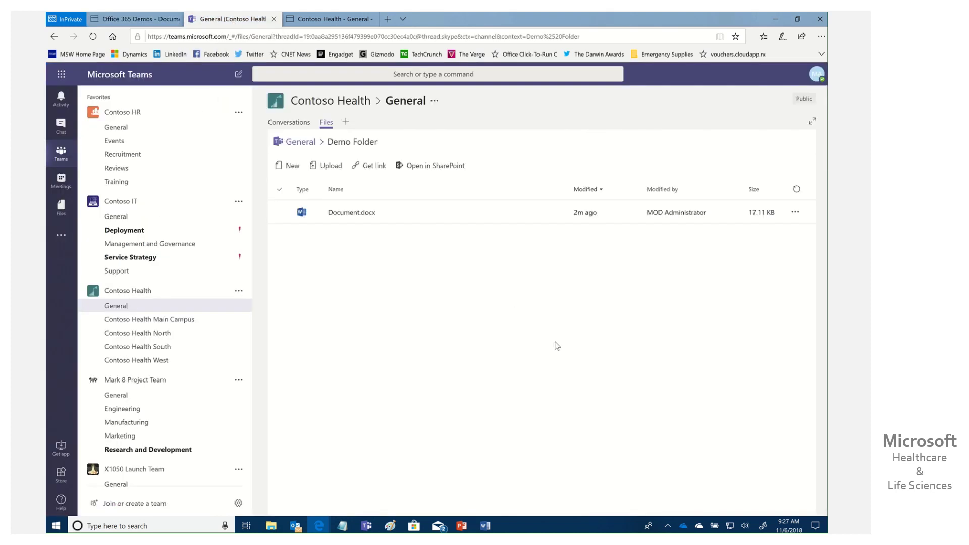
pyautogui.click(186, 360)
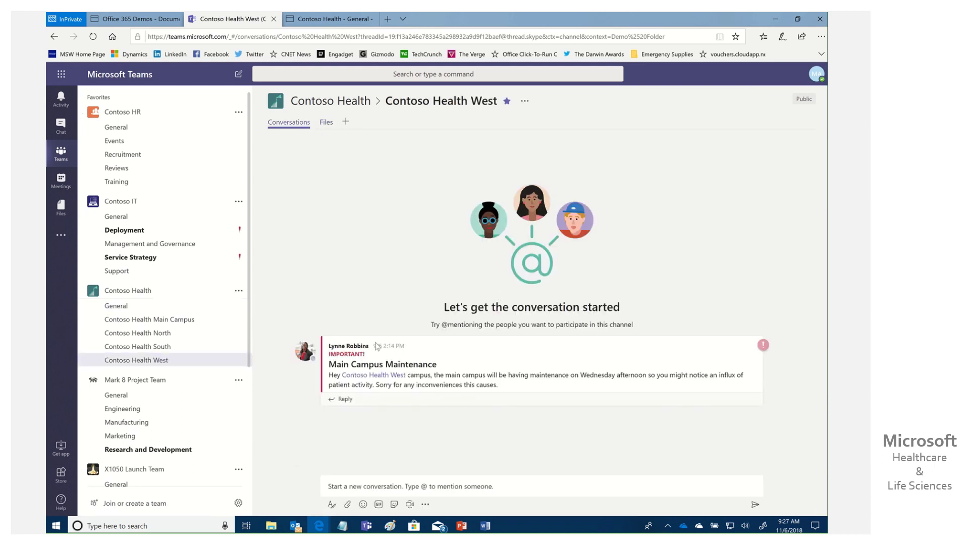
pyautogui.click(326, 123)
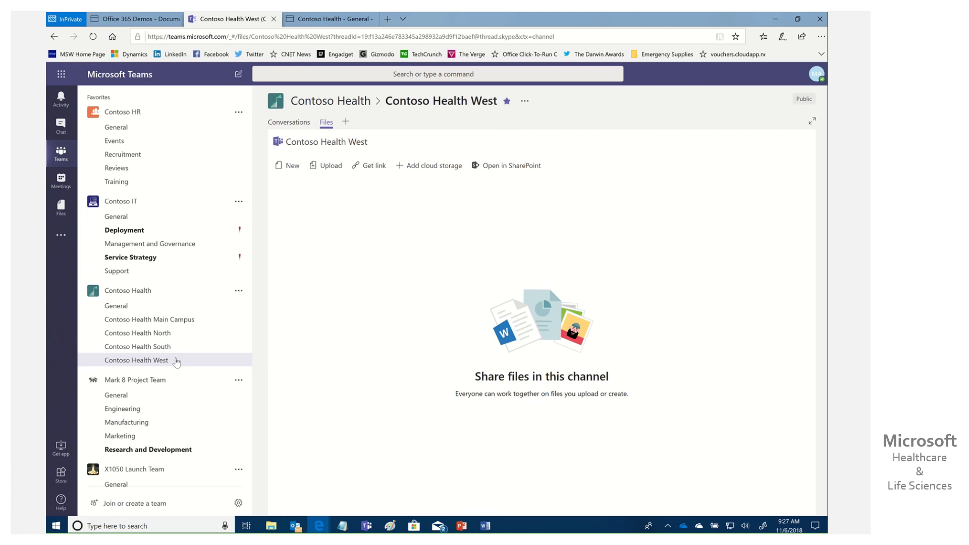
pyautogui.click(168, 348)
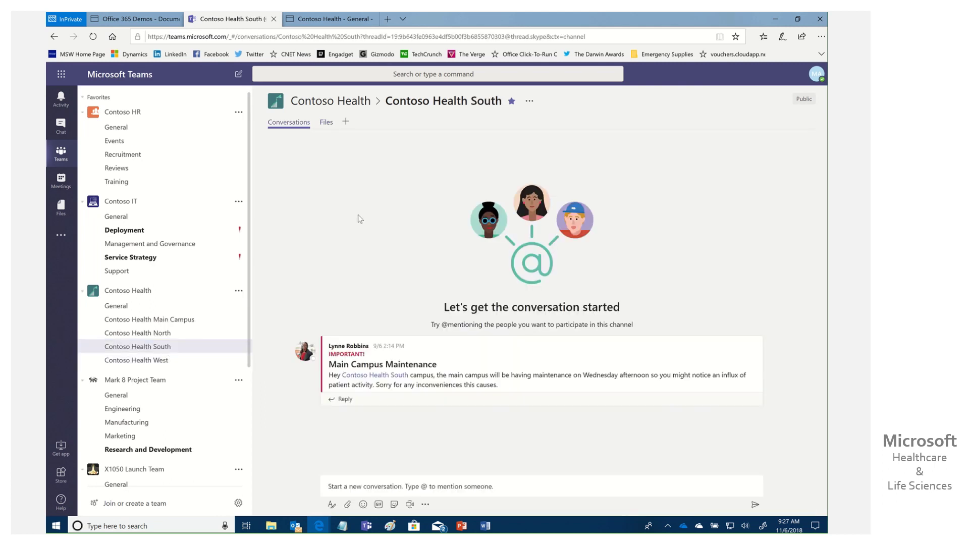
pyautogui.click(326, 122)
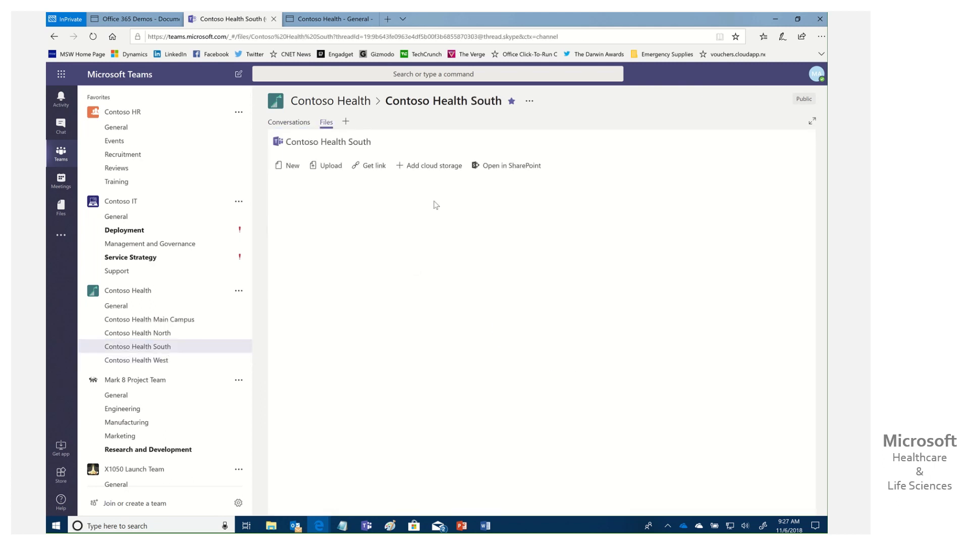
# Step: View the CAS folder's contents in the Contoso Health North channel's files, and return to the channel's file list
pyautogui.click(177, 334)
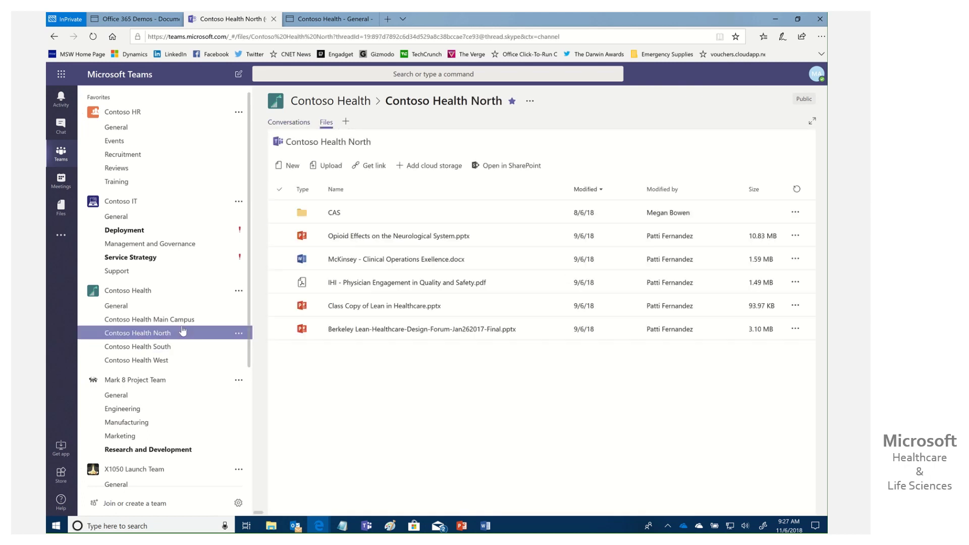
pyautogui.click(344, 216)
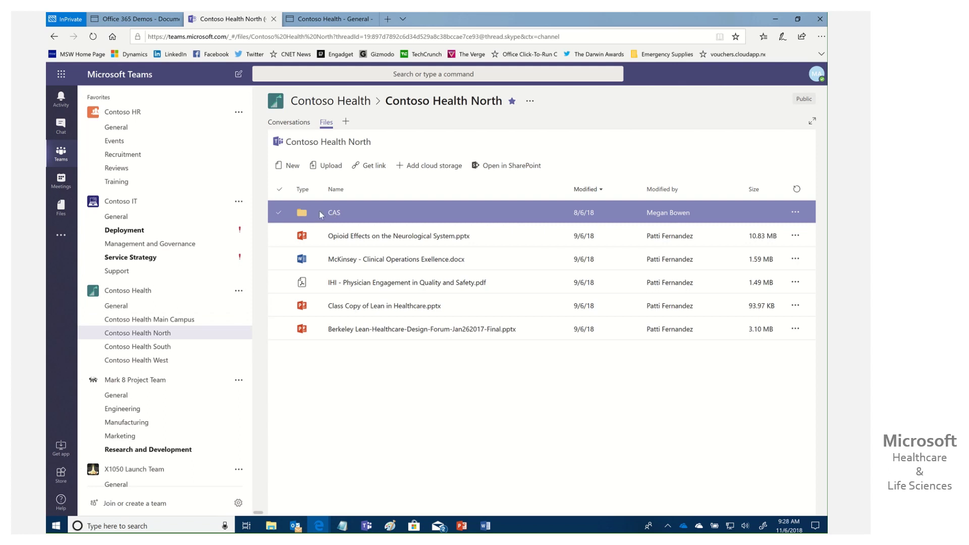
pyautogui.click(334, 212)
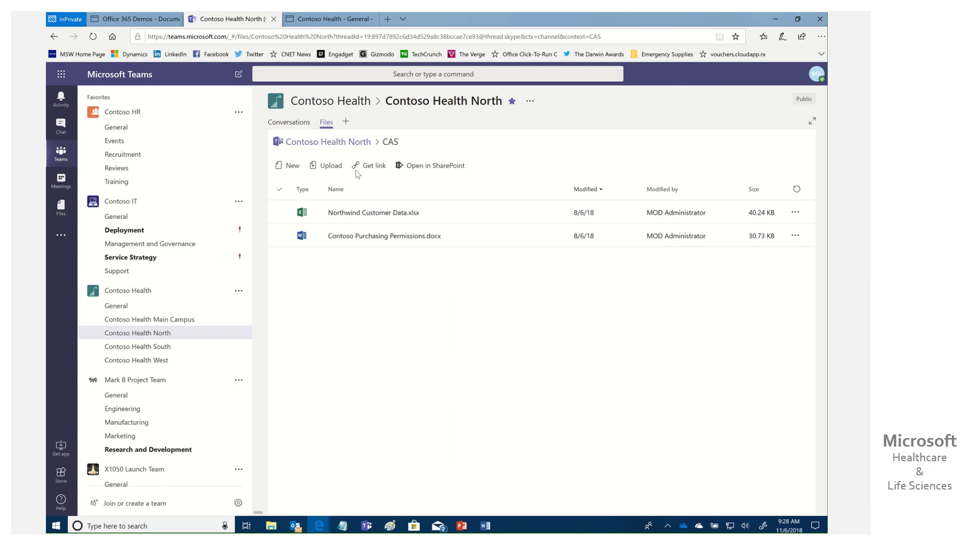
pyautogui.click(181, 334)
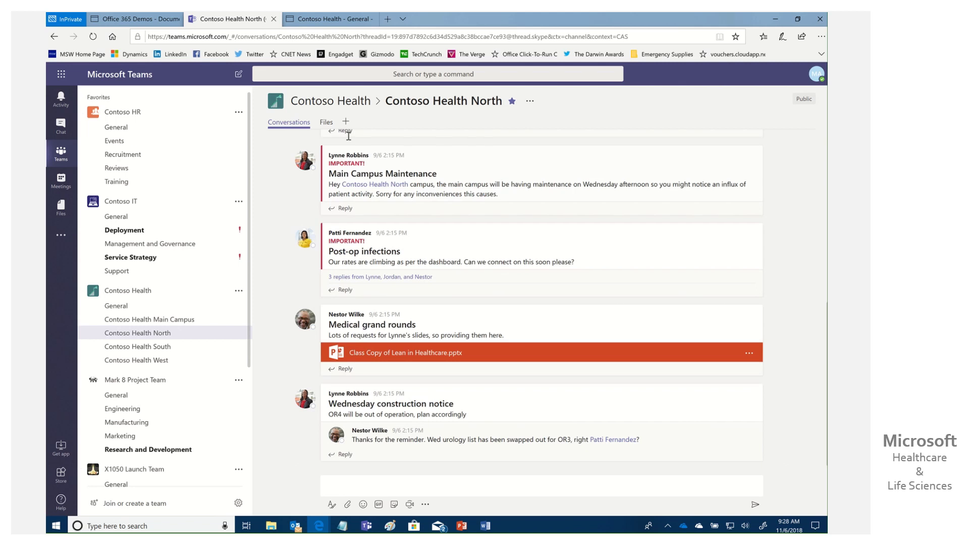
pyautogui.click(327, 122)
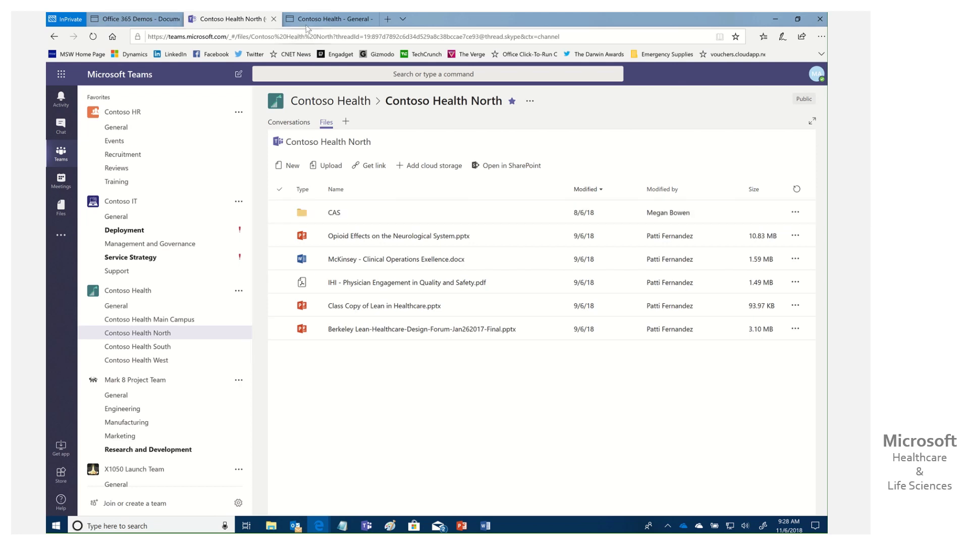
# Step: Switch to the Contoso Health SharePoint site and return to its Documents library root to view the channel folders
pyautogui.click(328, 19)
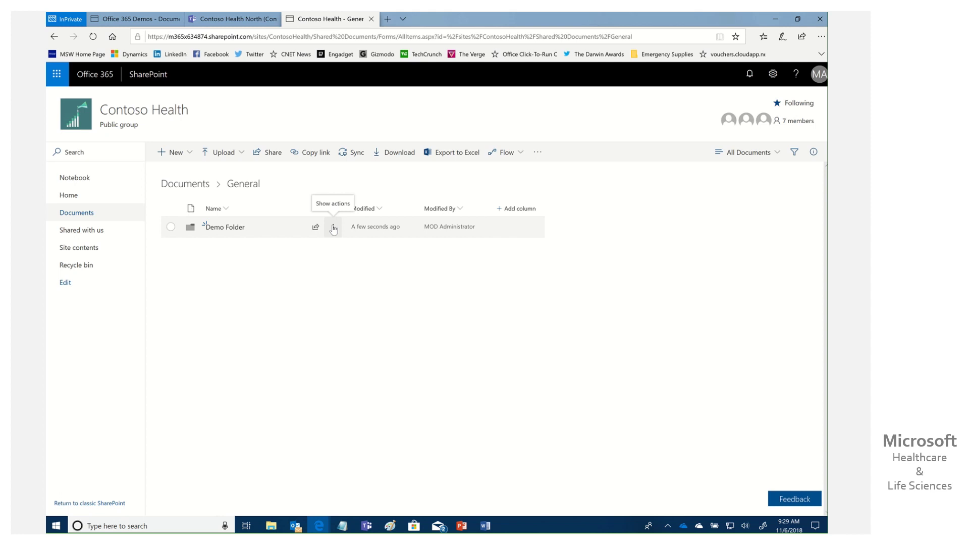
pyautogui.click(185, 183)
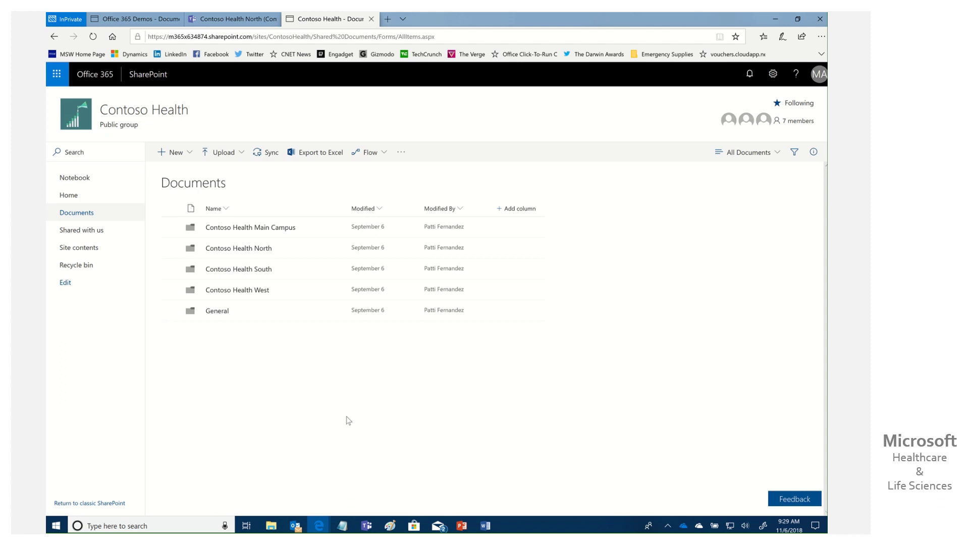
pyautogui.moveTo(373, 16)
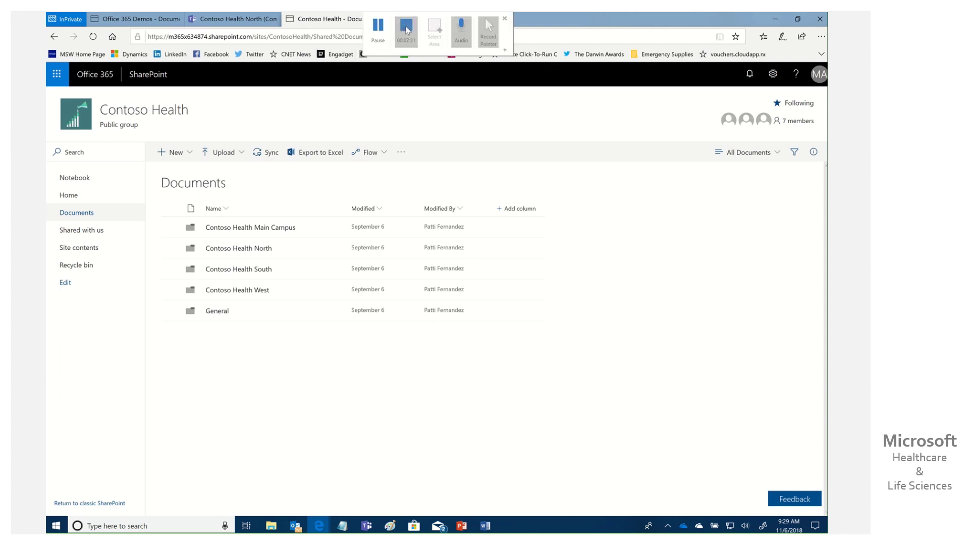